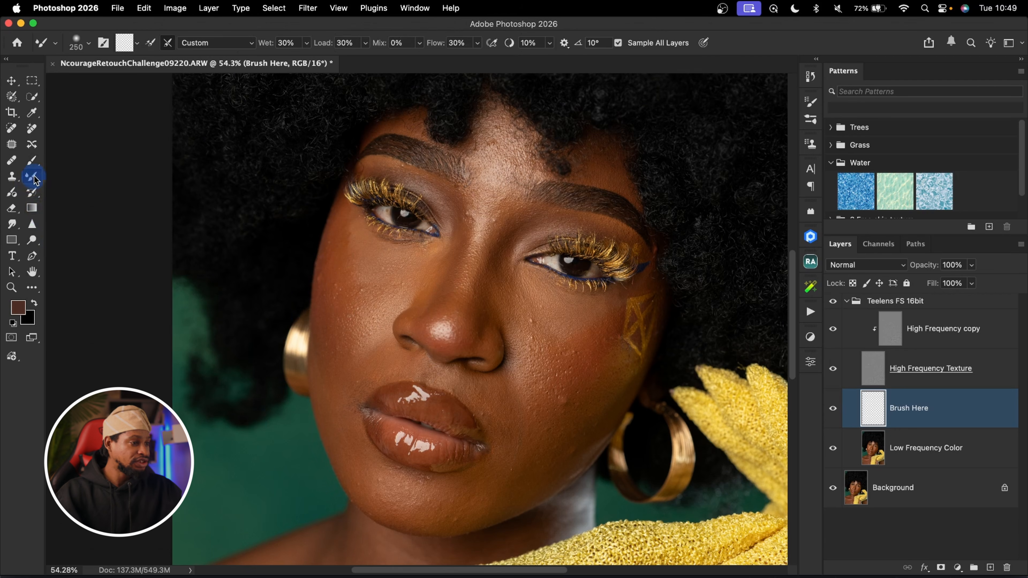
# Try brushing over both cheeks on the Brush Here layer using the Mixer Brush loaded with white.
pyautogui.moveTo(367, 284)
pyautogui.mouseDown()
pyautogui.moveTo(344, 276)
pyautogui.moveTo(369, 286)
pyautogui.moveTo(352, 309)
pyautogui.moveTo(358, 280)
pyautogui.moveTo(381, 254)
pyautogui.moveTo(355, 297)
pyautogui.mouseUp()
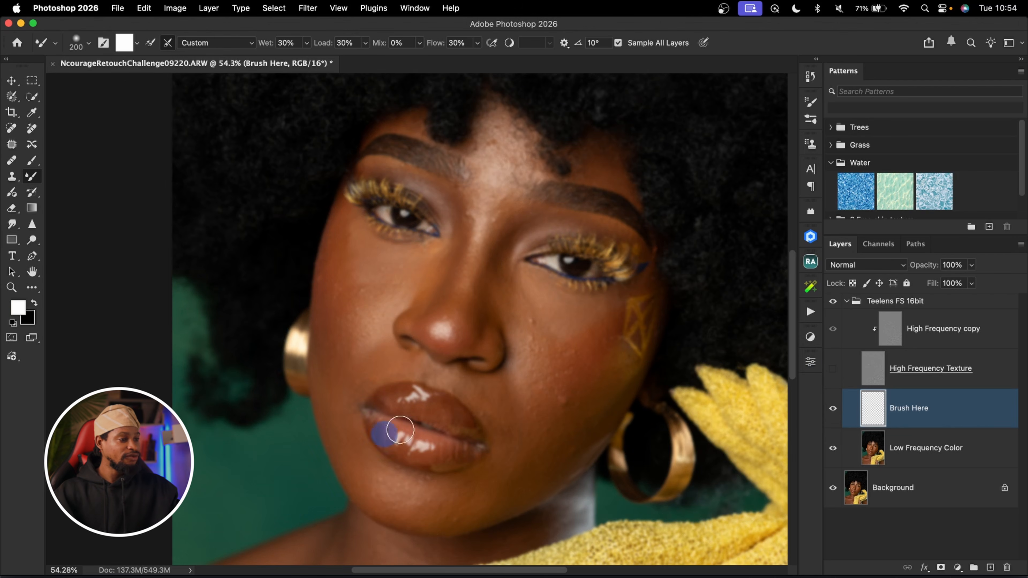
pyautogui.press(']')
pyautogui.press(']')
pyautogui.press(']')
pyautogui.press('[')
pyautogui.moveTo(352, 268)
pyautogui.mouseDown()
pyautogui.moveTo(374, 338)
pyautogui.moveTo(366, 316)
pyautogui.mouseUp()
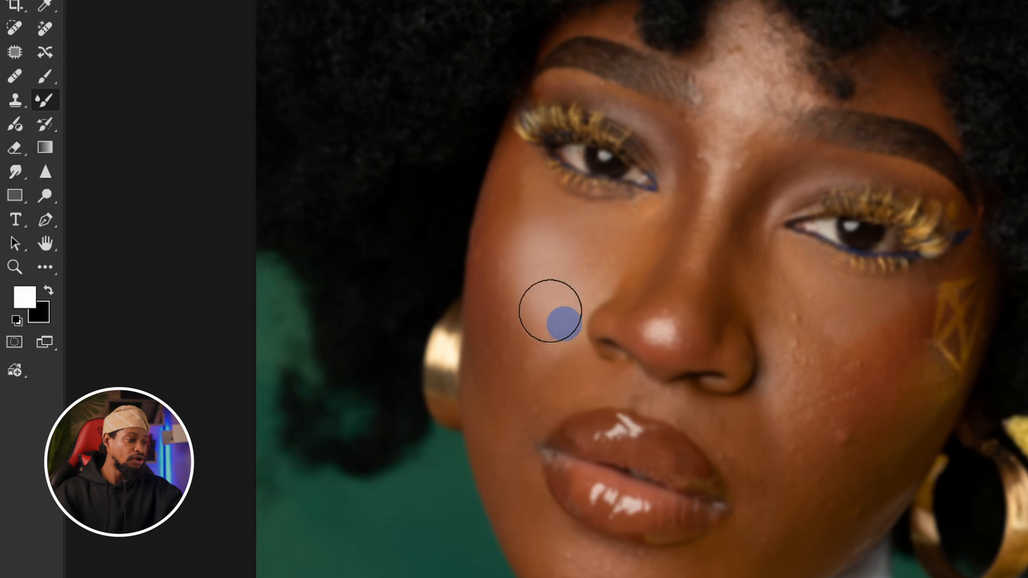
pyautogui.moveTo(564, 324); pyautogui.dragTo(567, 329)
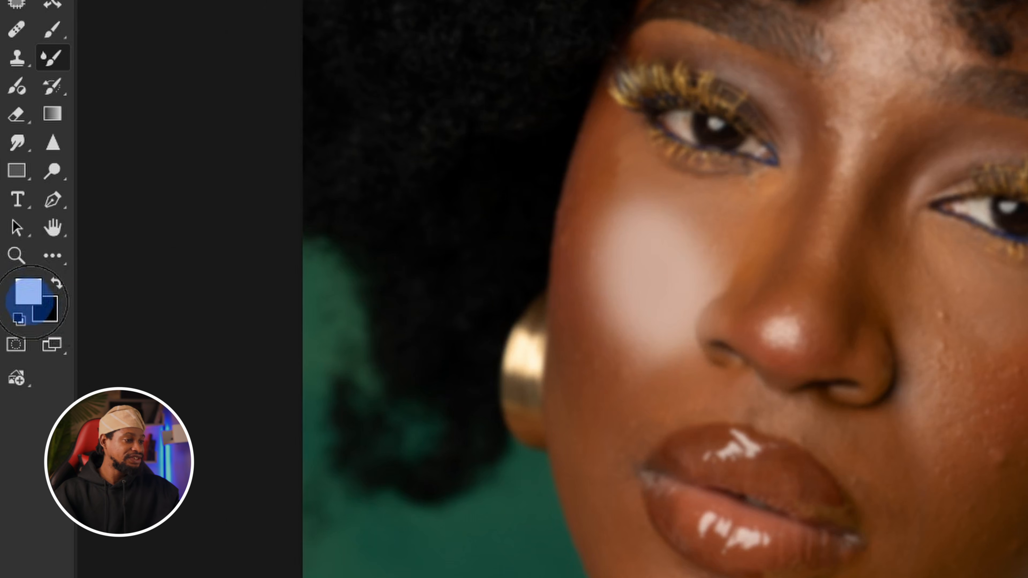
pyautogui.click(28, 291)
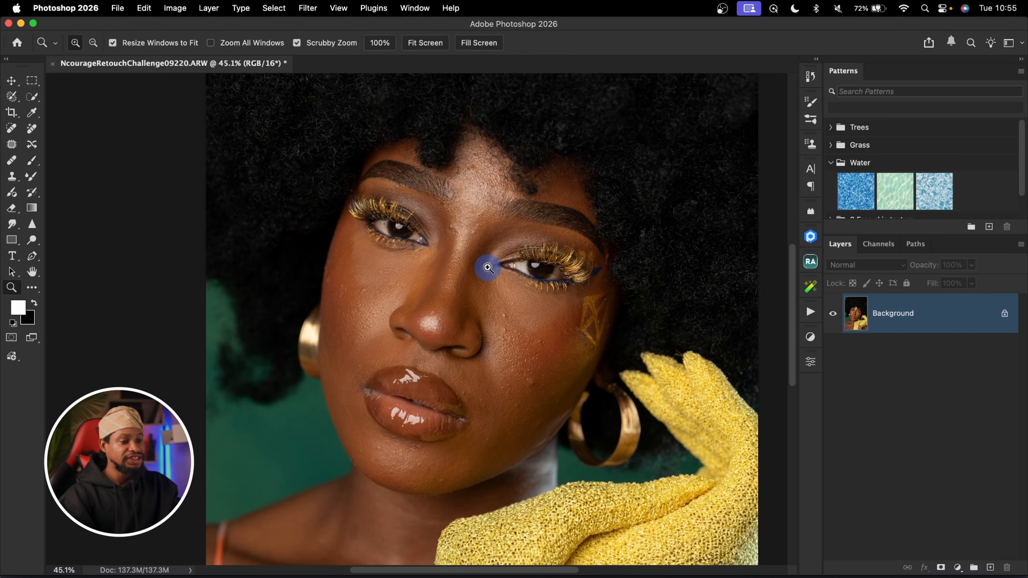
# Duplicate the Background layer and run the action that builds the Teelens FS 16bit frequency separation group.
pyautogui.moveTo(487, 264); pyautogui.dragTo(465, 265)
pyautogui.press('b')
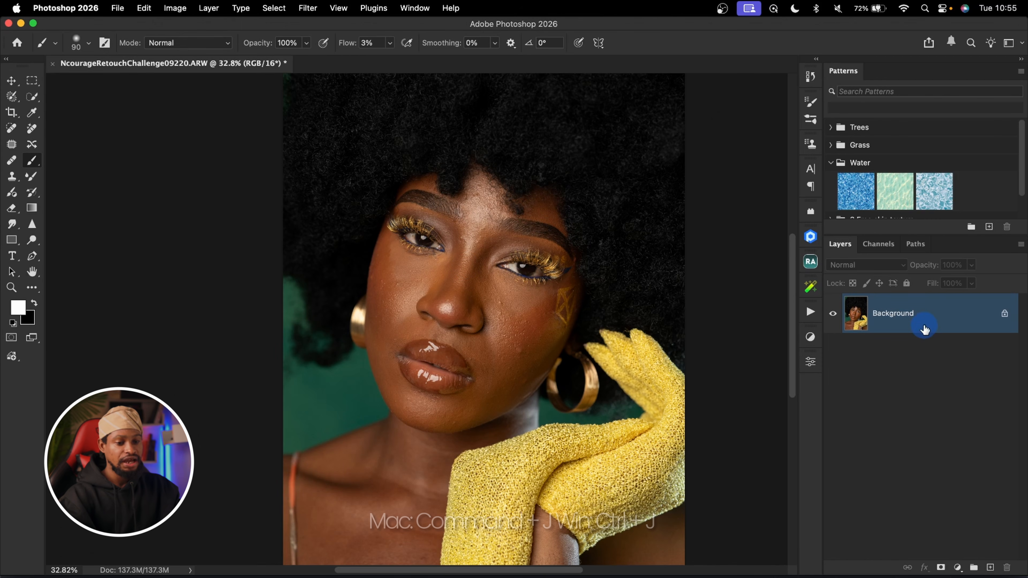
pyautogui.press('super+j')
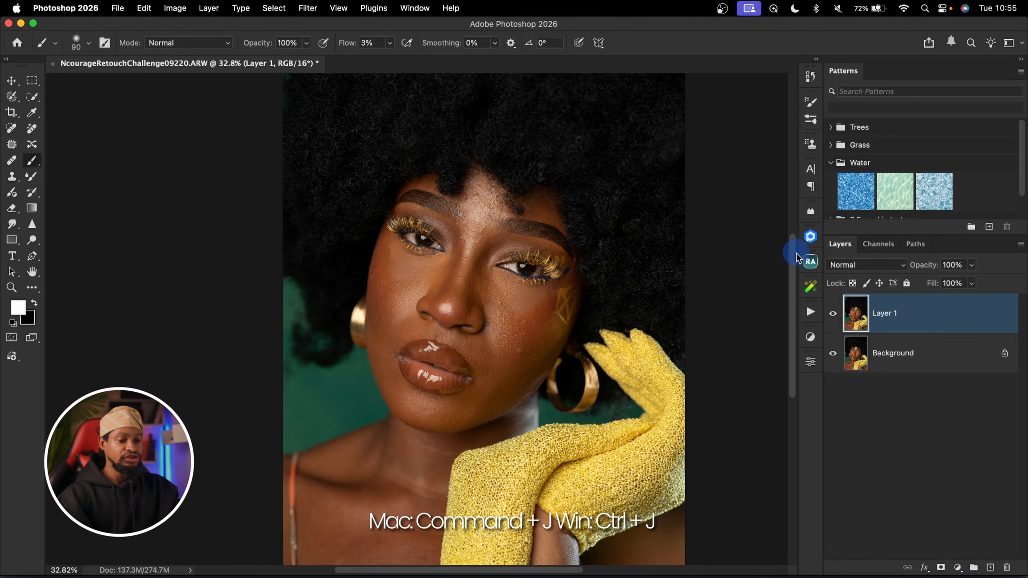
pyautogui.click(811, 312)
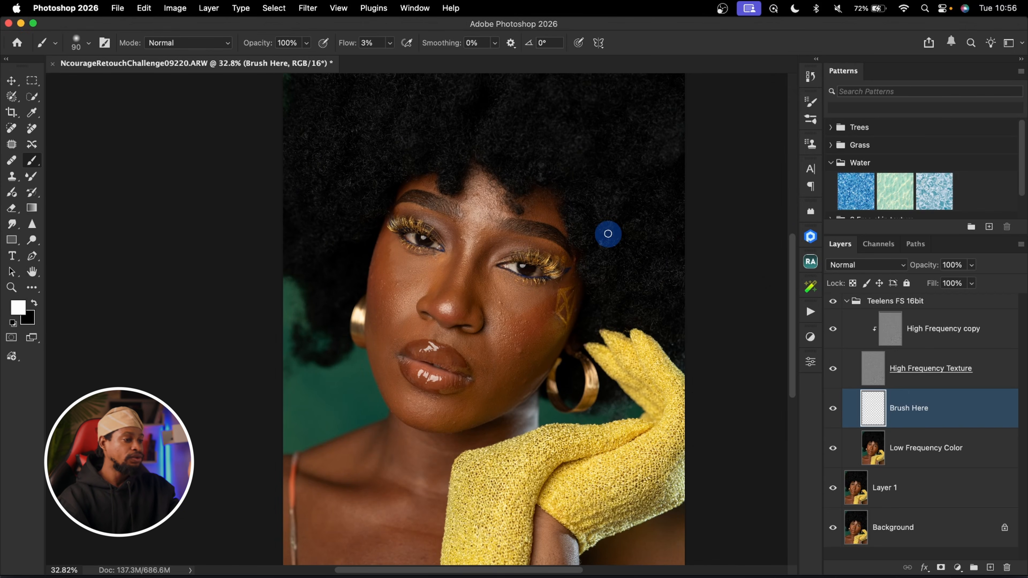
# Activate the Mixer Brush and set its tip to 0% hardness and 25% spacing in the brush settings.
pyautogui.click(31, 178)
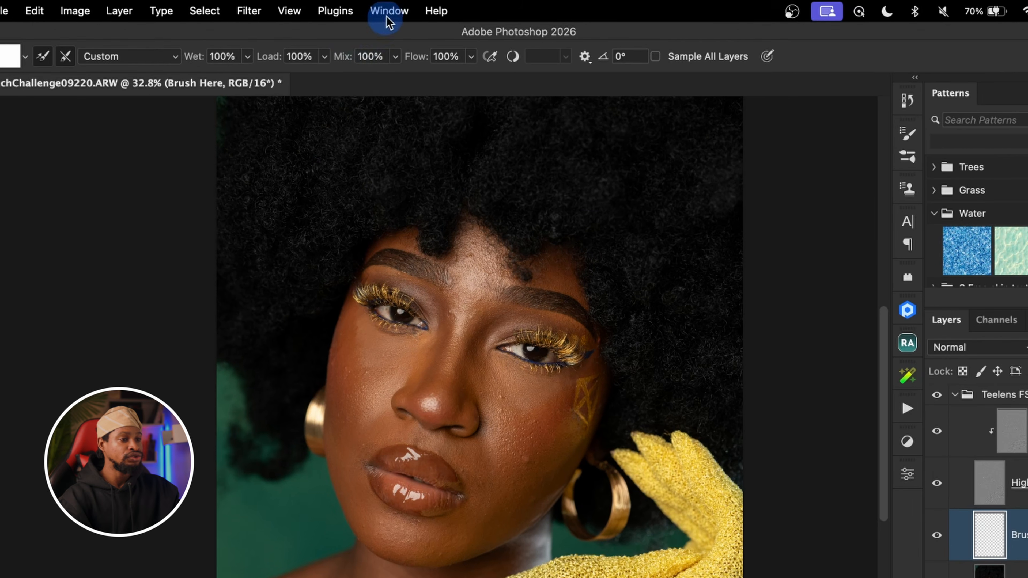
pyautogui.click(415, 8)
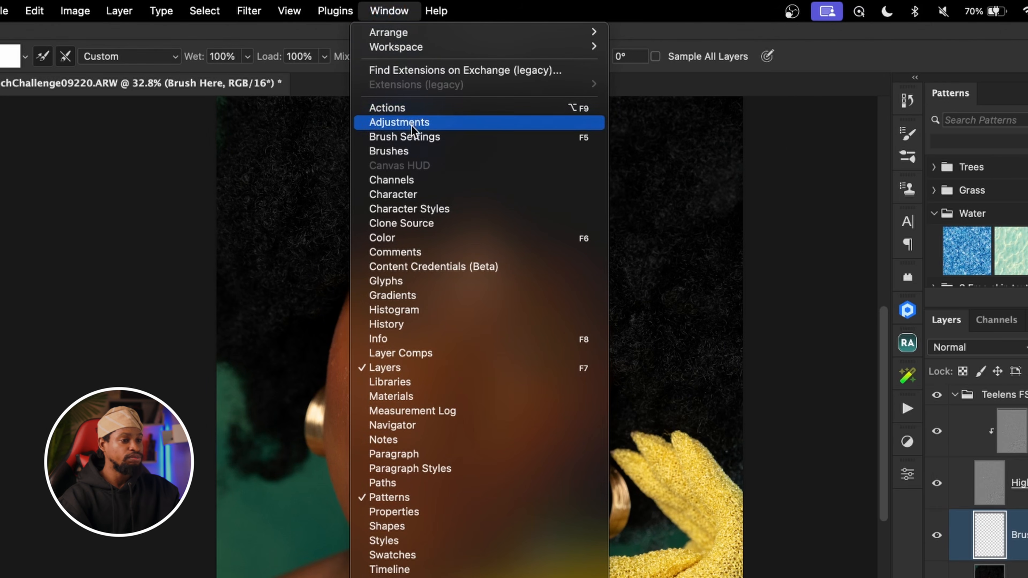
pyautogui.click(459, 140)
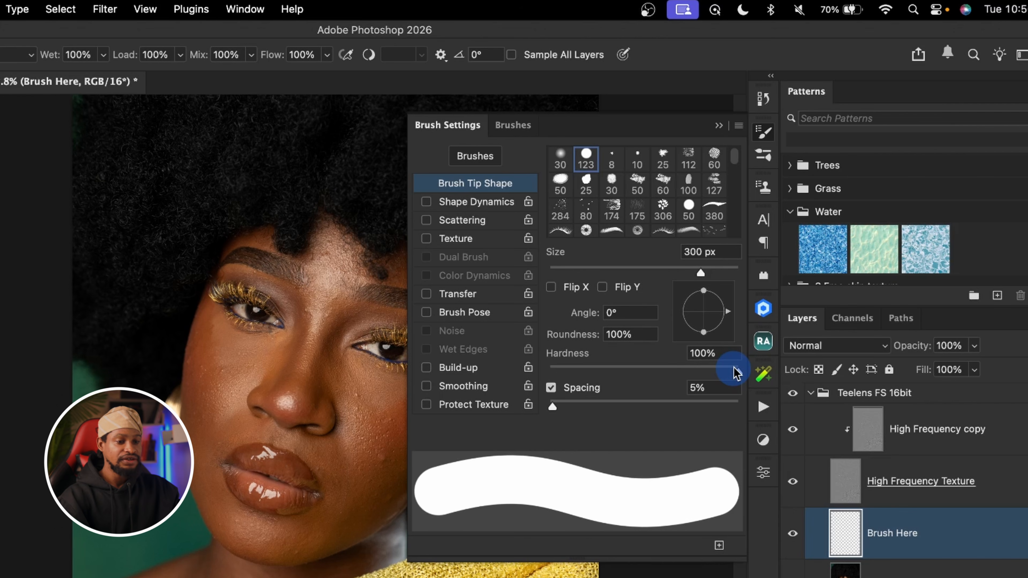
pyautogui.moveTo(737, 373); pyautogui.dragTo(476, 374)
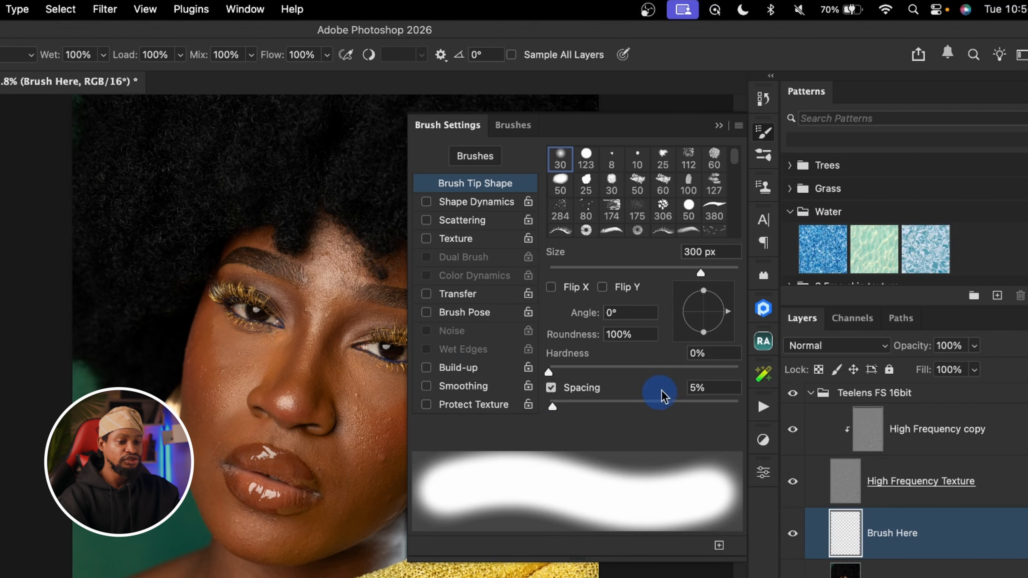
pyautogui.click(711, 386)
pyautogui.write('25')
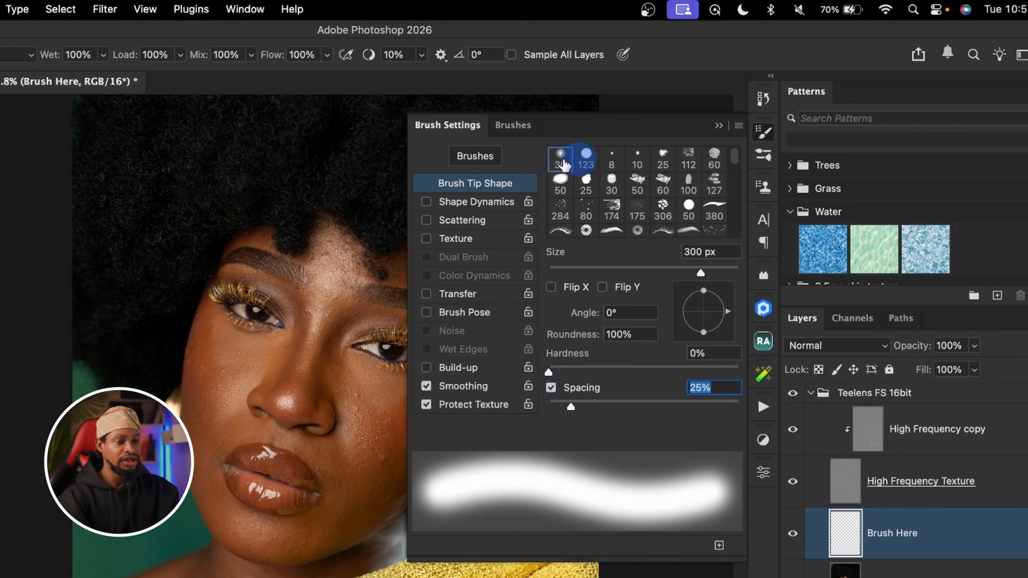
pyautogui.click(718, 127)
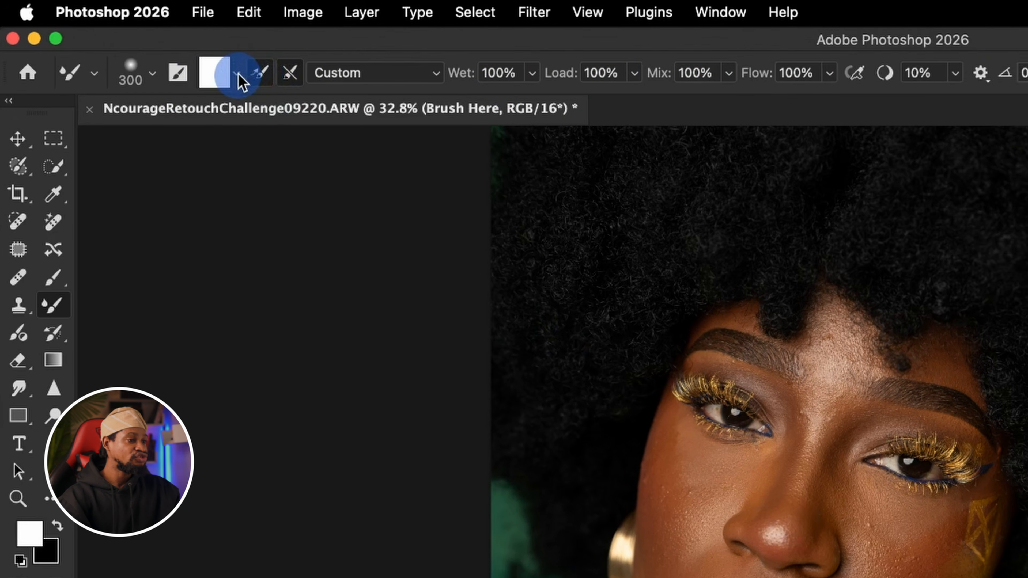
# Clean the Mixer Brush and turn off loading the brush after each stroke.
pyautogui.click(208, 62)
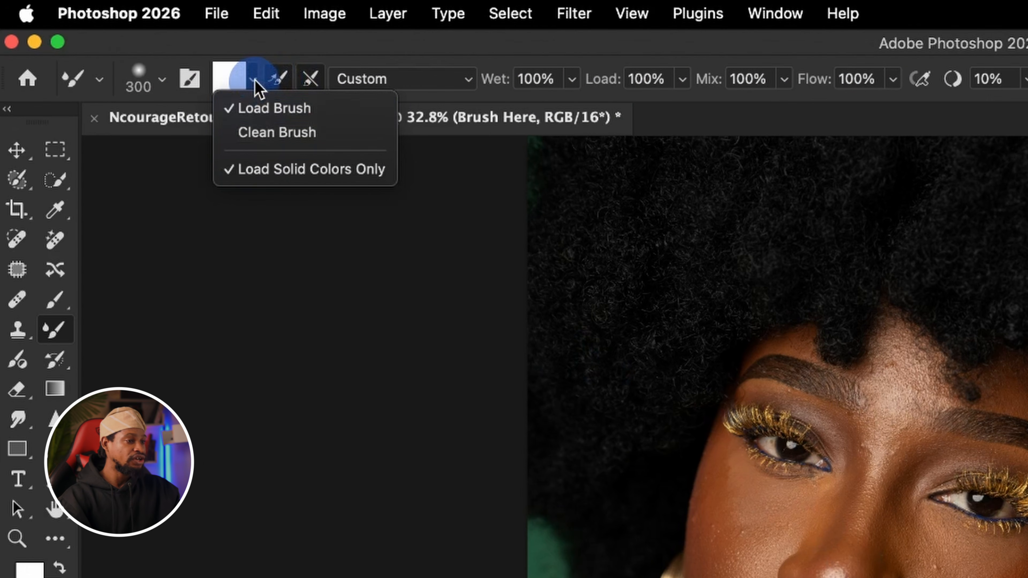
pyautogui.click(265, 134)
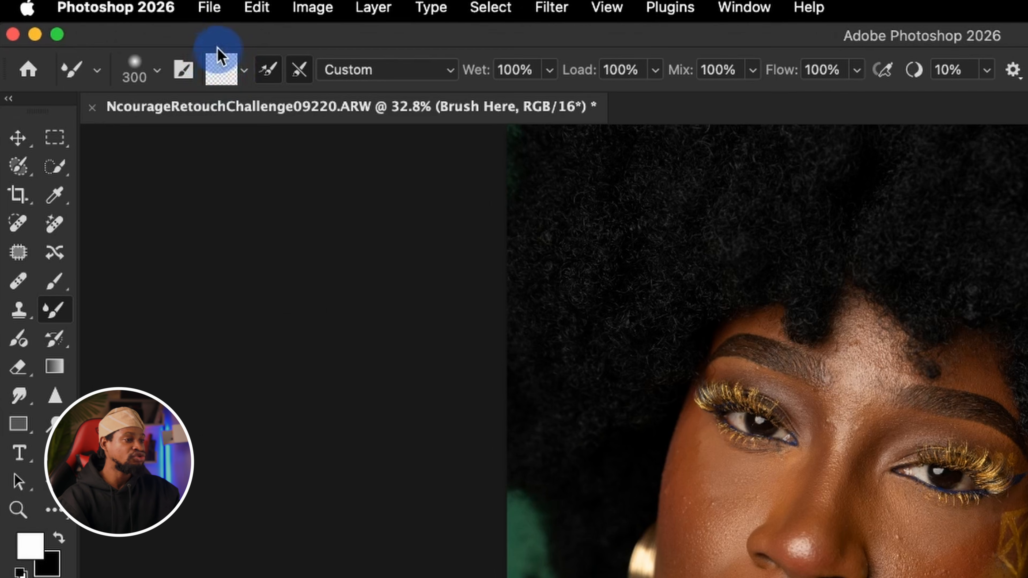
pyautogui.click(245, 72)
pyautogui.click(262, 122)
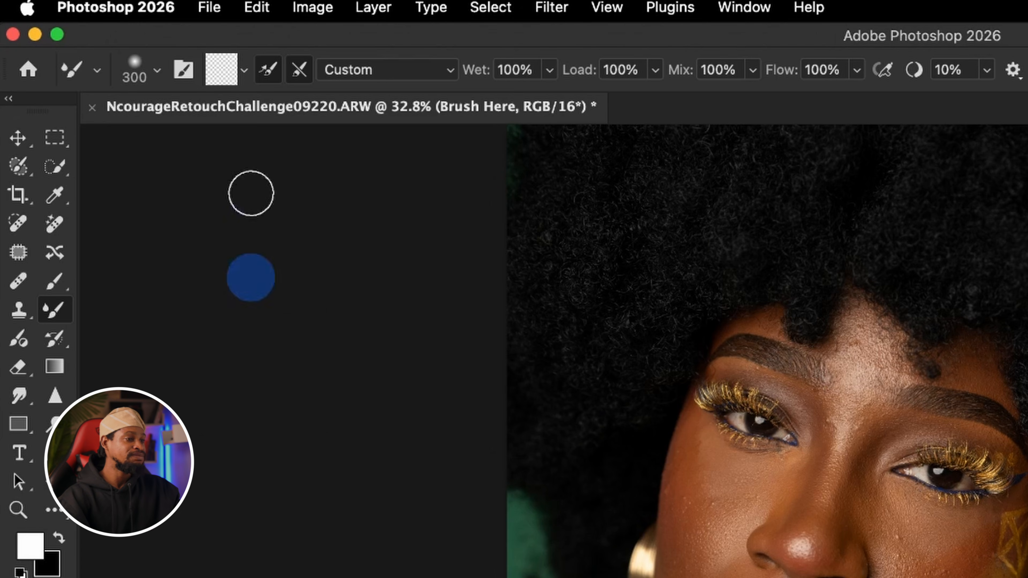
pyautogui.click(268, 73)
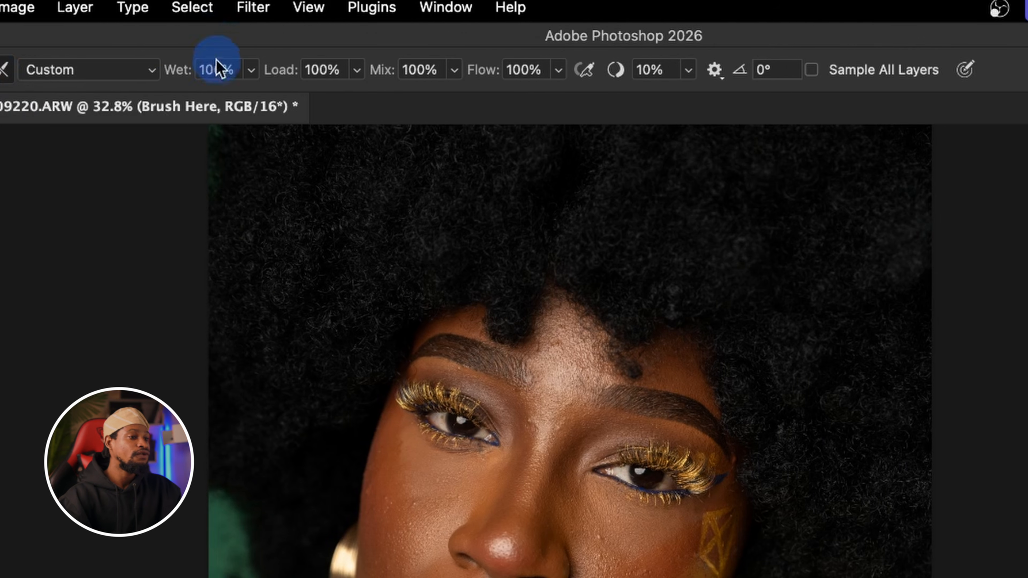
# Set the Mixer Brush's Wet and Load values to 30% each.
pyautogui.click(244, 70)
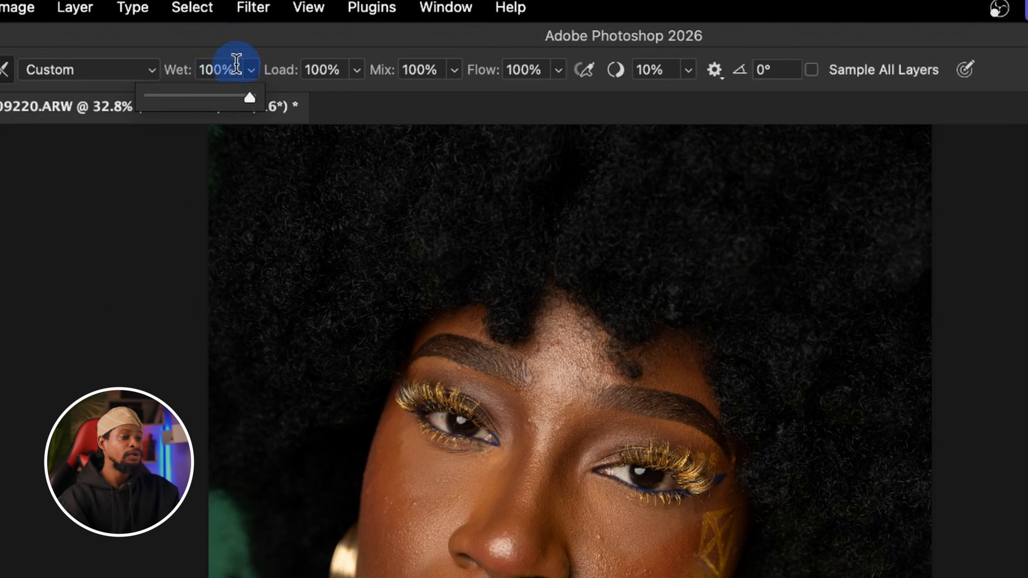
pyautogui.press('Return')
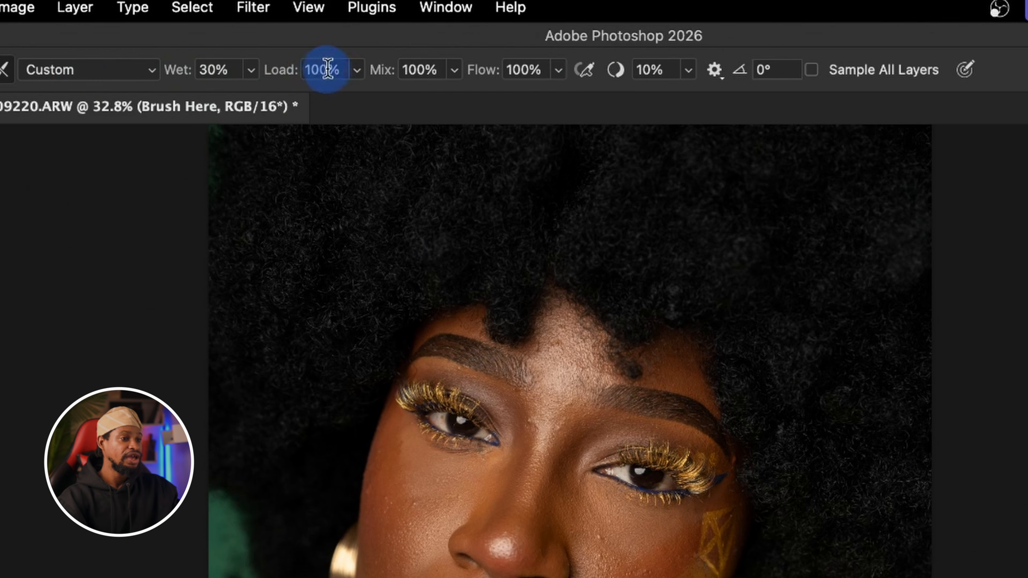
pyautogui.moveTo(340, 69); pyautogui.dragTo(266, 69)
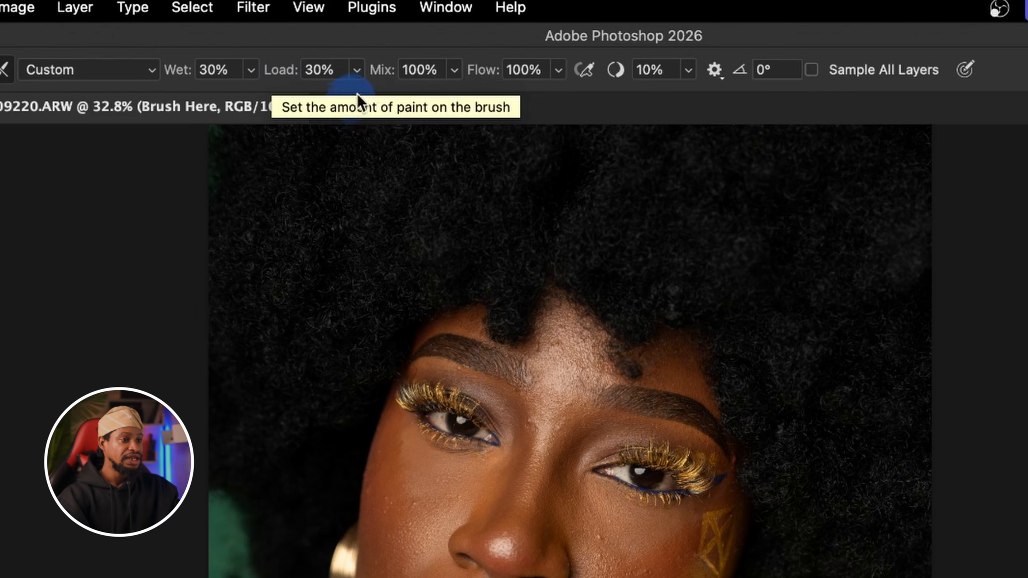
pyautogui.click(454, 71)
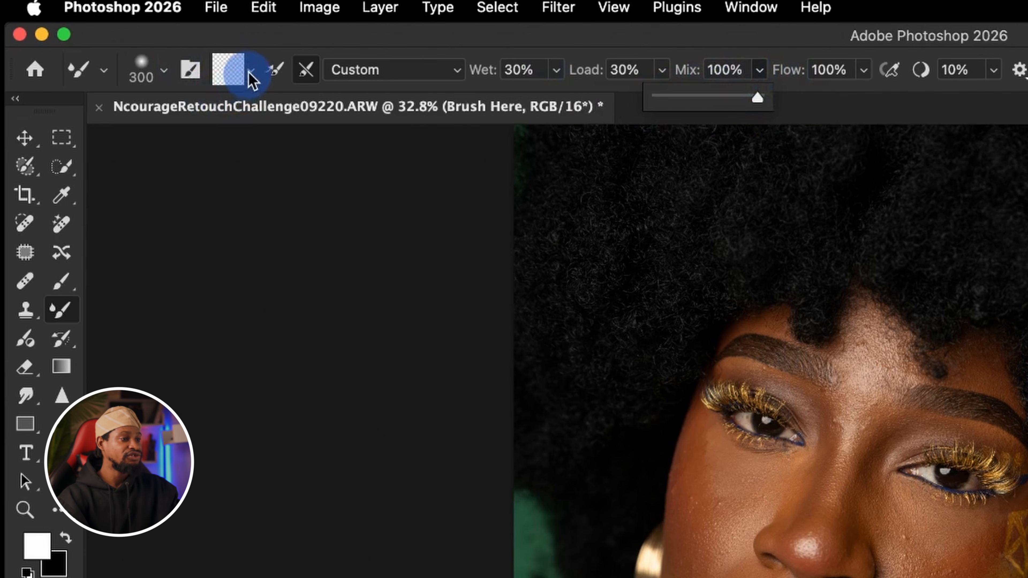
pyautogui.click(249, 71)
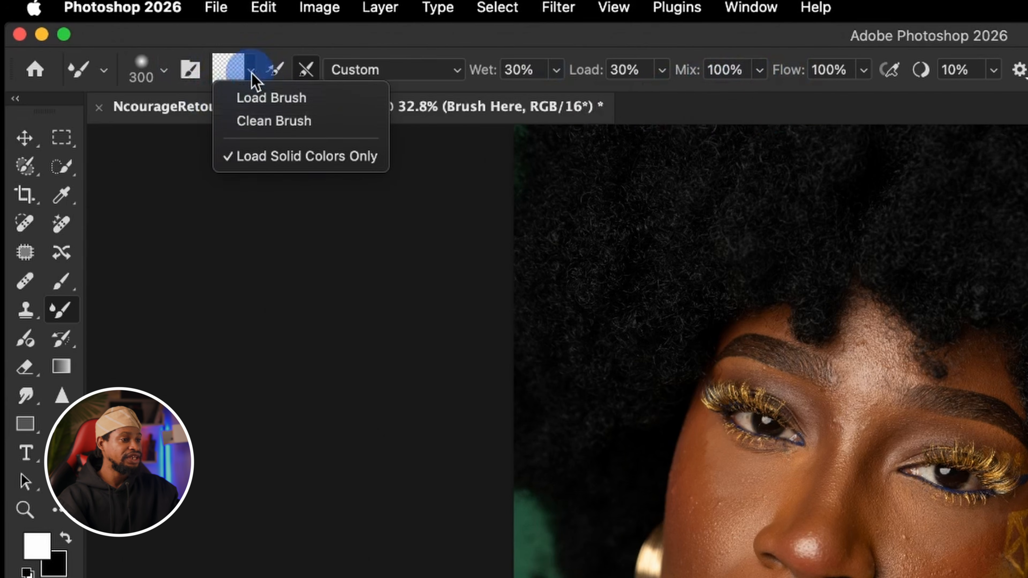
pyautogui.click(232, 68)
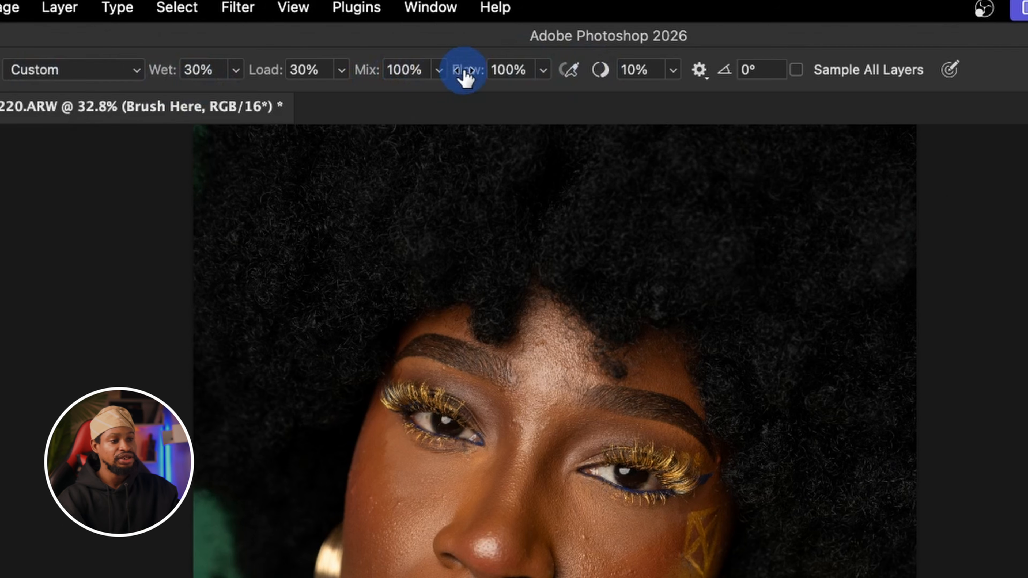
# Set the Mixer Brush's Mix to 0% and its Flow to 30%.
pyautogui.click(438, 71)
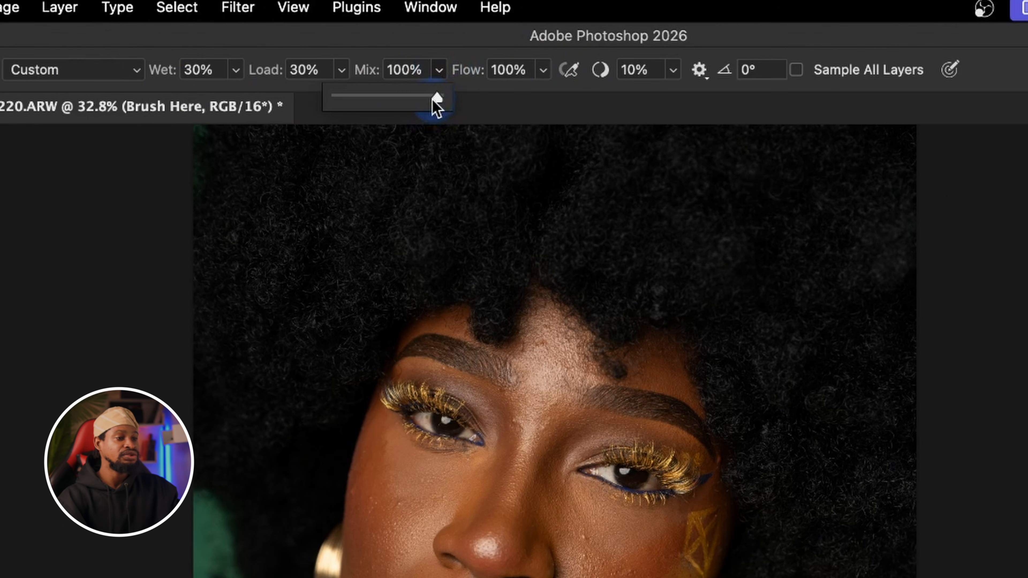
pyautogui.moveTo(436, 97); pyautogui.dragTo(165, 120)
pyautogui.click(609, 116)
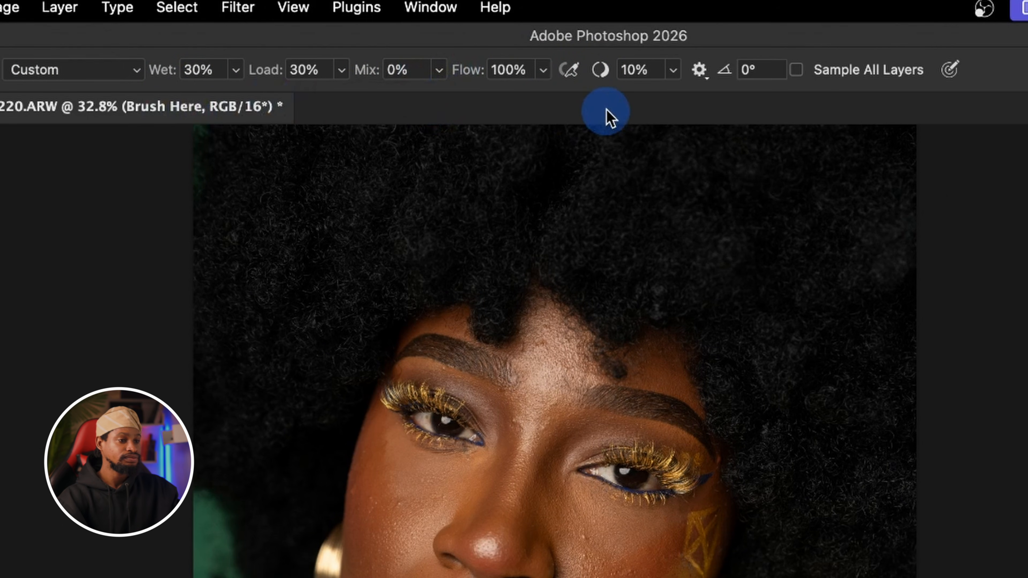
pyautogui.moveTo(526, 69); pyautogui.dragTo(466, 70)
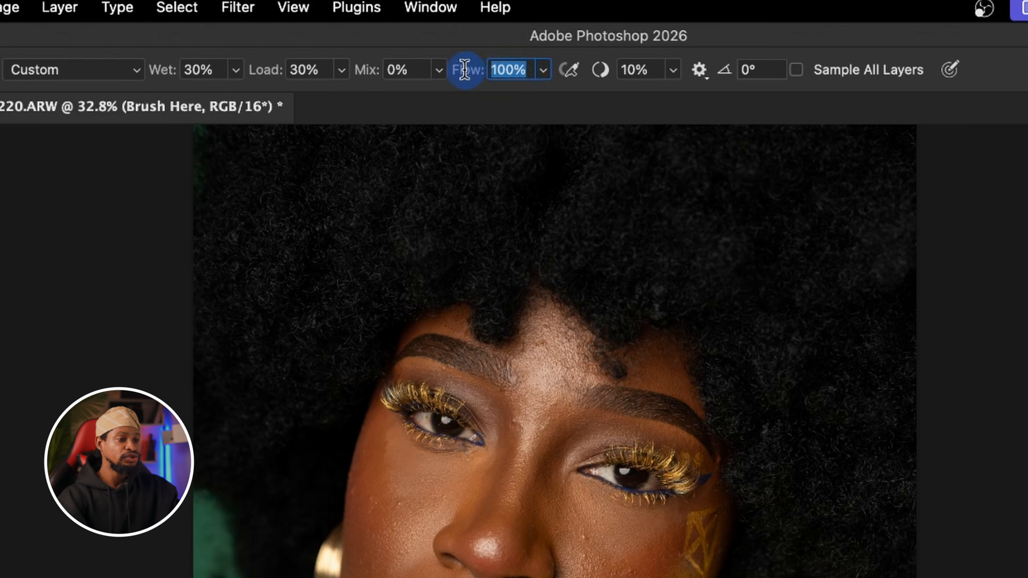
pyautogui.write('30')
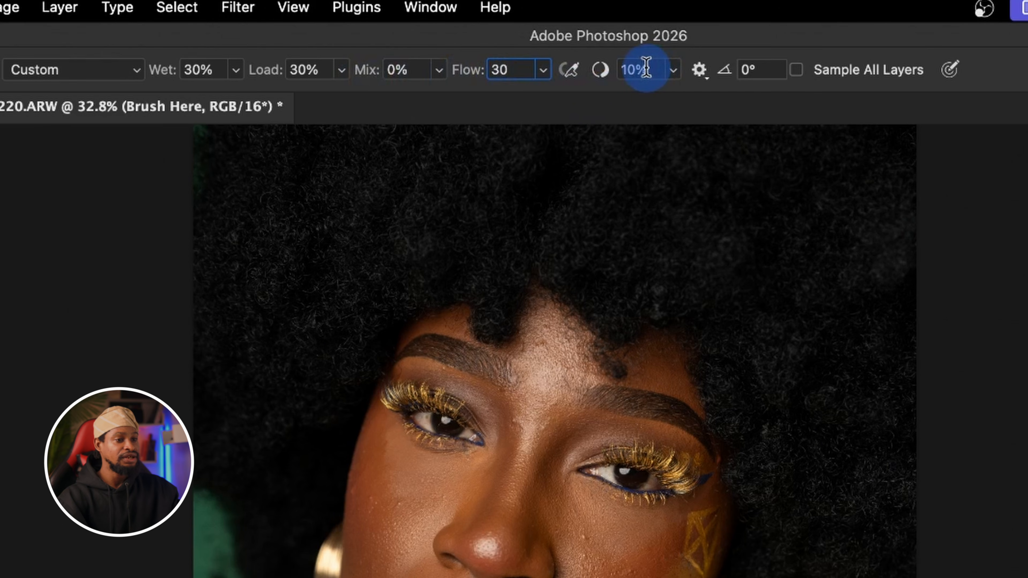
pyautogui.press('Return')
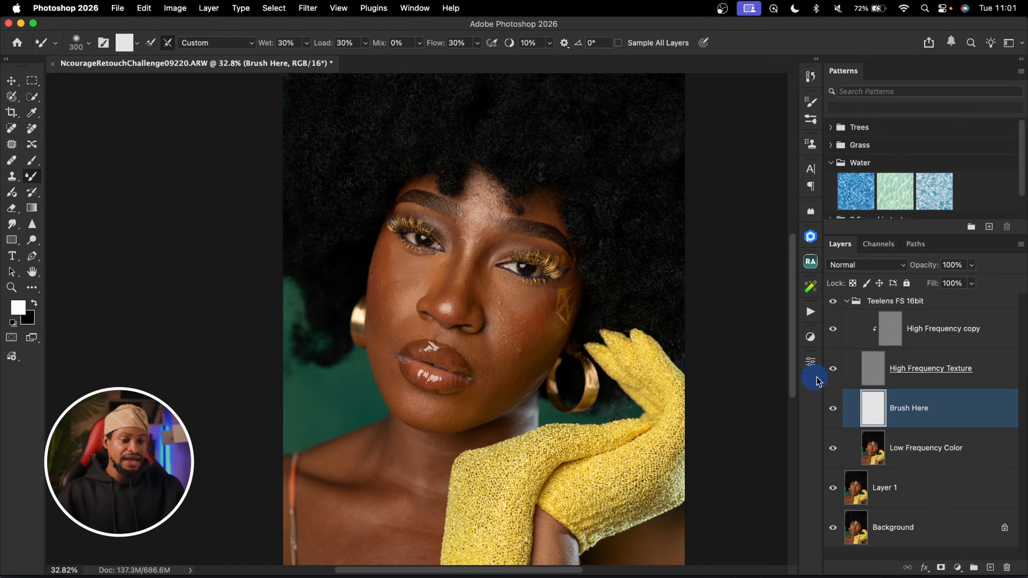
# Hide the High Frequency Texture layer and enable Sample All Layers for the Mixer Brush, keeping the Brush Here layer selected.
pyautogui.click(832, 369)
pyautogui.press(']')
pyautogui.press(']')
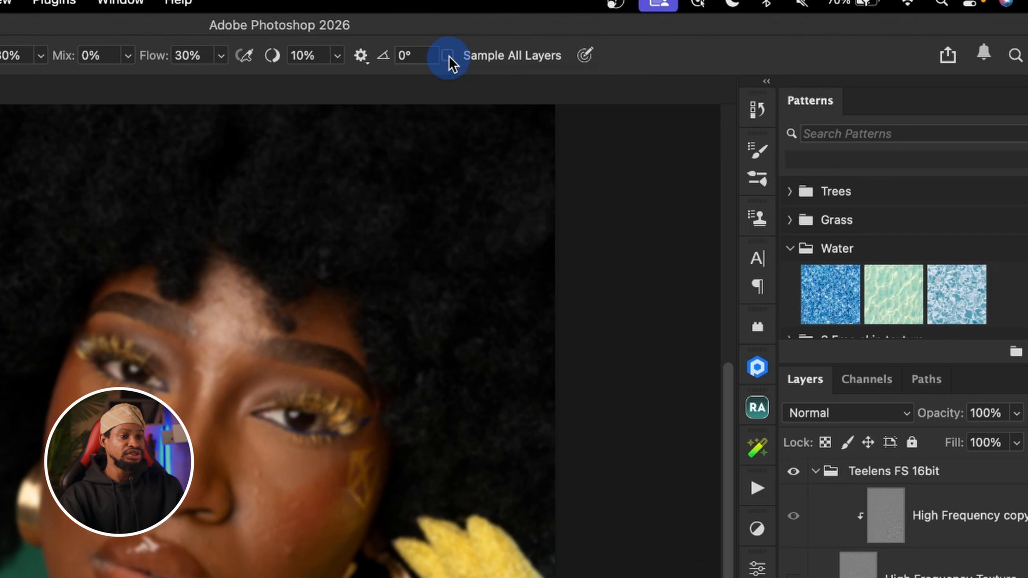
pyautogui.click(448, 55)
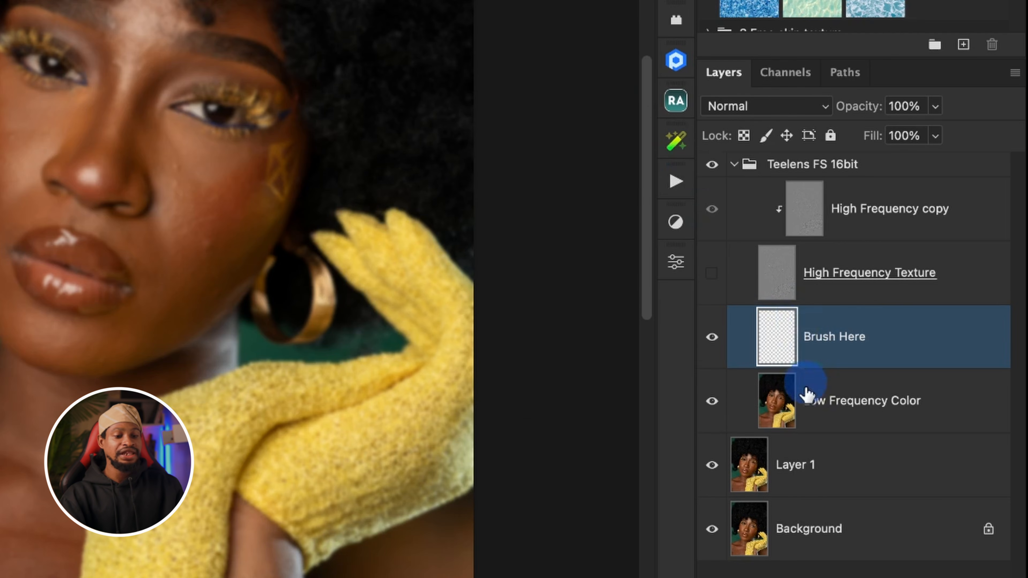
pyautogui.click(807, 395)
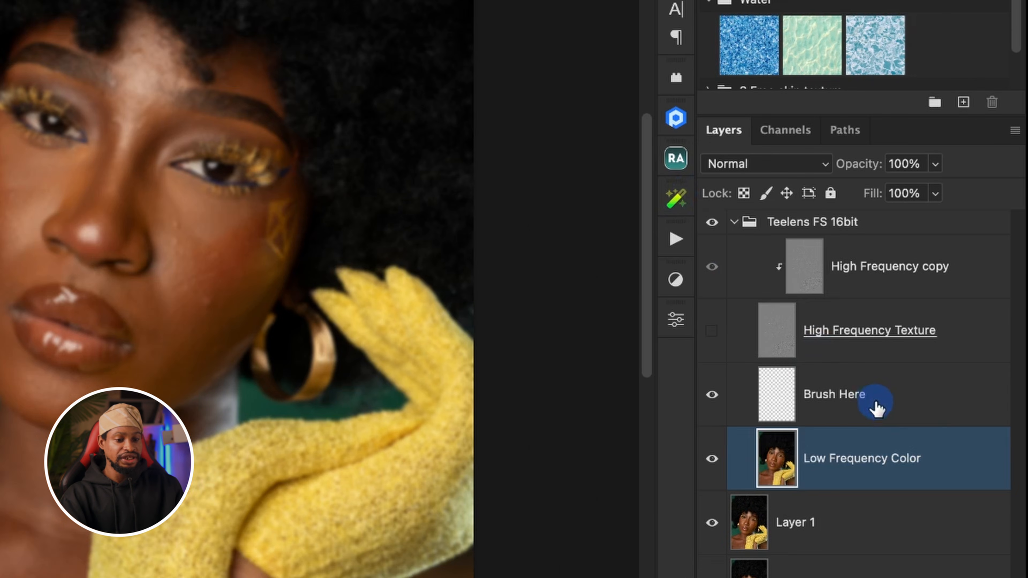
pyautogui.click(874, 398)
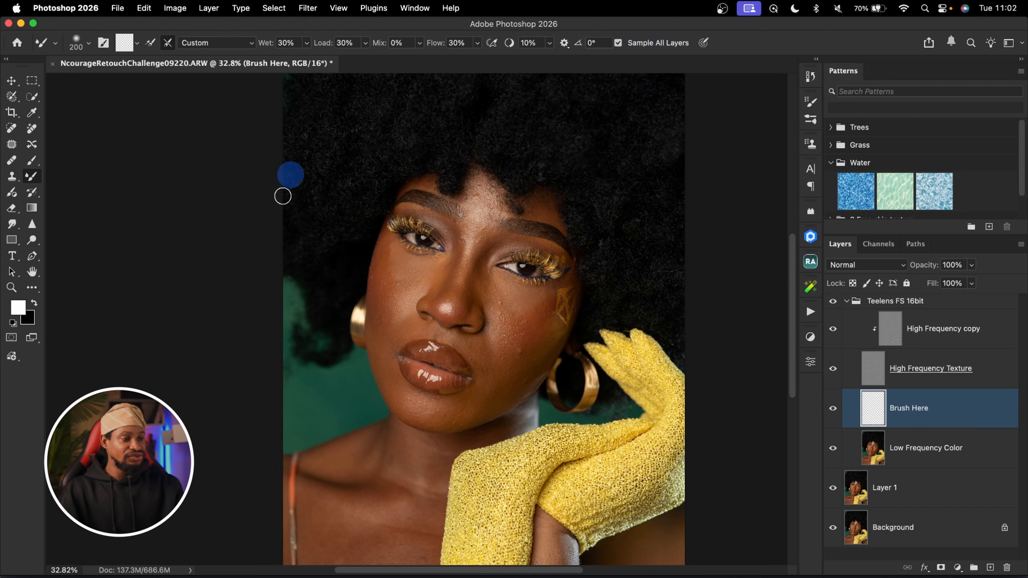
# Try a Mixer Brush stroke at size 500 on the cheek below the eye with the texture layer visible, and undo it.
pyautogui.press(']')
pyautogui.press(']')
pyautogui.press(']')
pyautogui.press(']')
pyautogui.press(']')
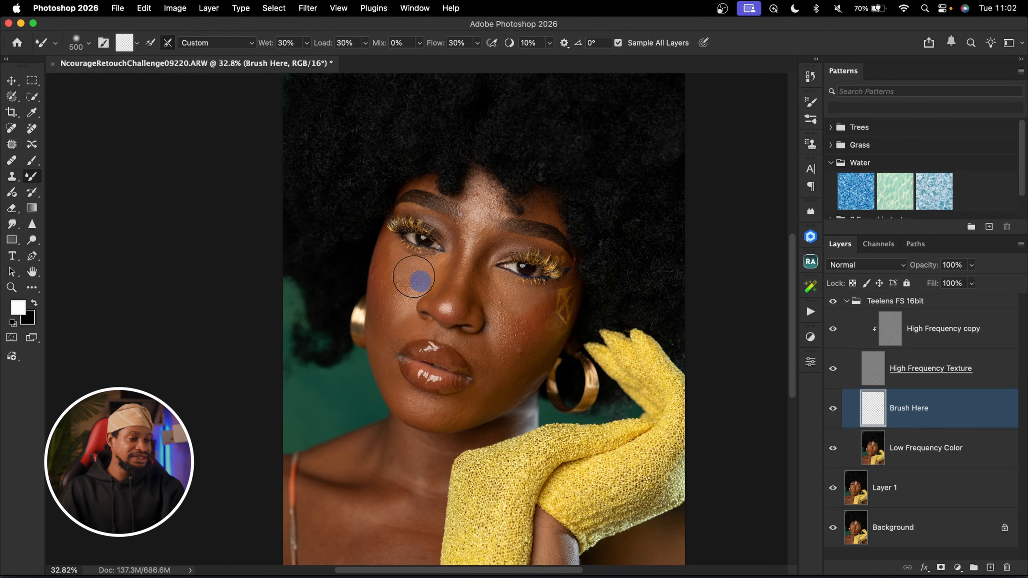
pyautogui.moveTo(415, 289)
pyautogui.mouseDown()
pyautogui.moveTo(356, 265)
pyautogui.moveTo(394, 292)
pyautogui.mouseUp()
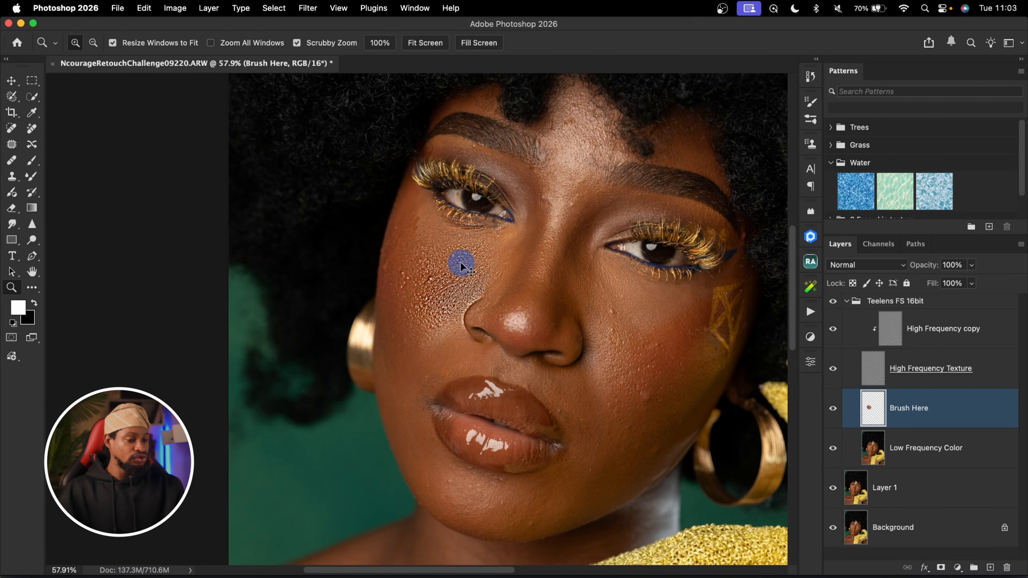
pyautogui.press('super+z')
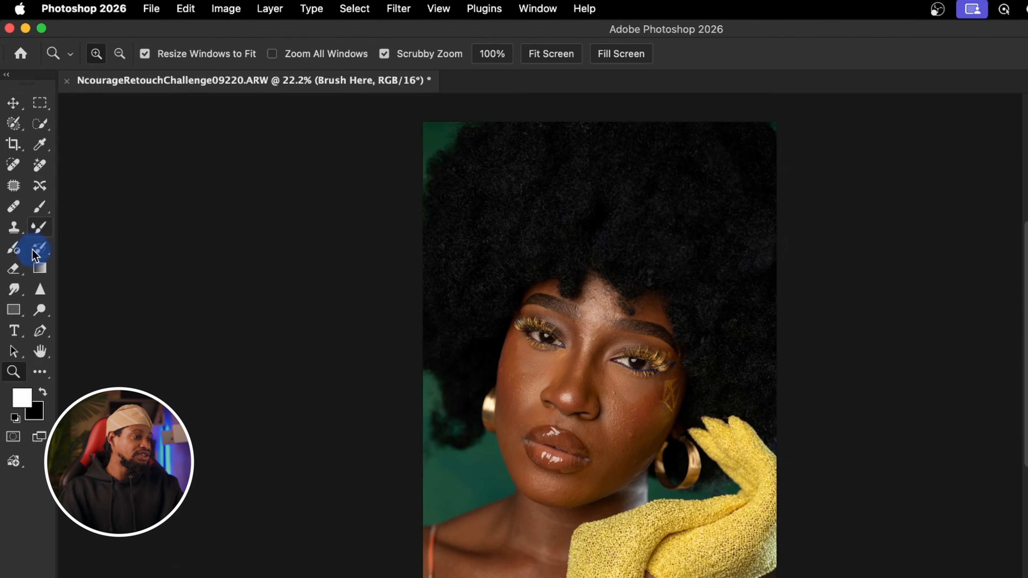
# Blend the cheek tones on the Brush Here layer with the Mixer Brush, and clean the brush.
pyautogui.click(39, 207)
pyautogui.click(39, 227)
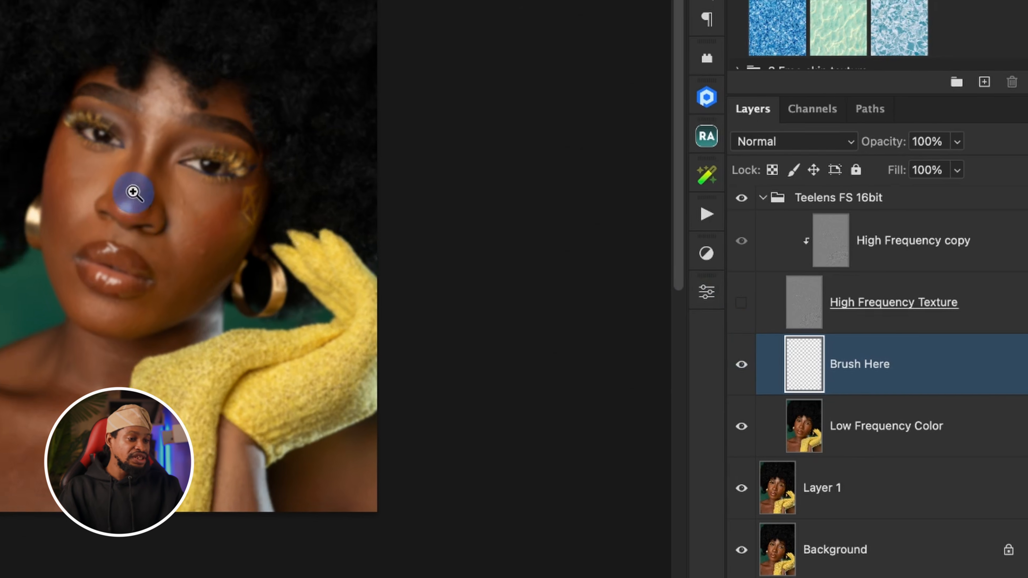
pyautogui.moveTo(113, 188); pyautogui.dragTo(174, 178)
pyautogui.moveTo(537, 259); pyautogui.dragTo(529, 259)
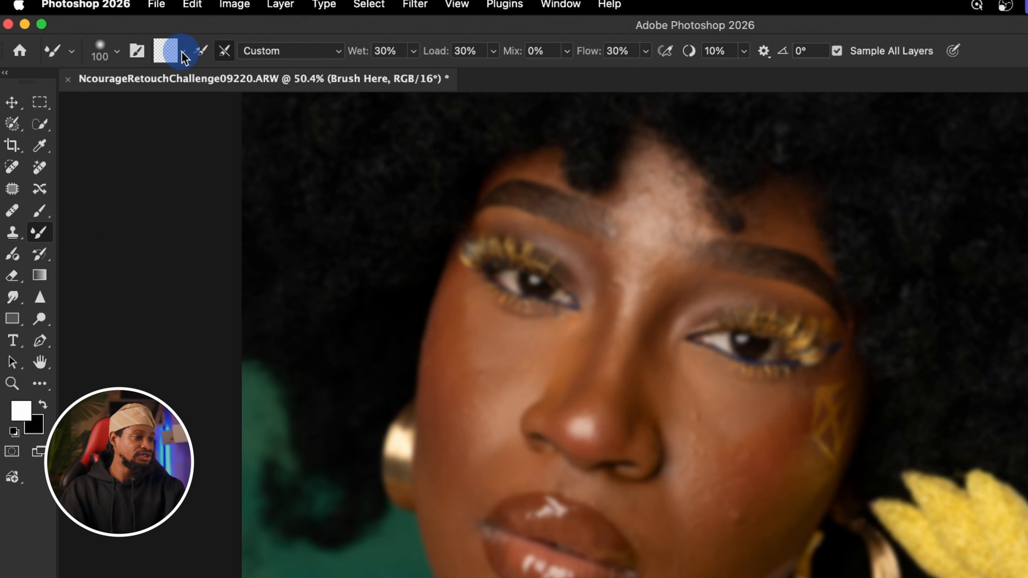
pyautogui.click(182, 52)
pyautogui.click(207, 91)
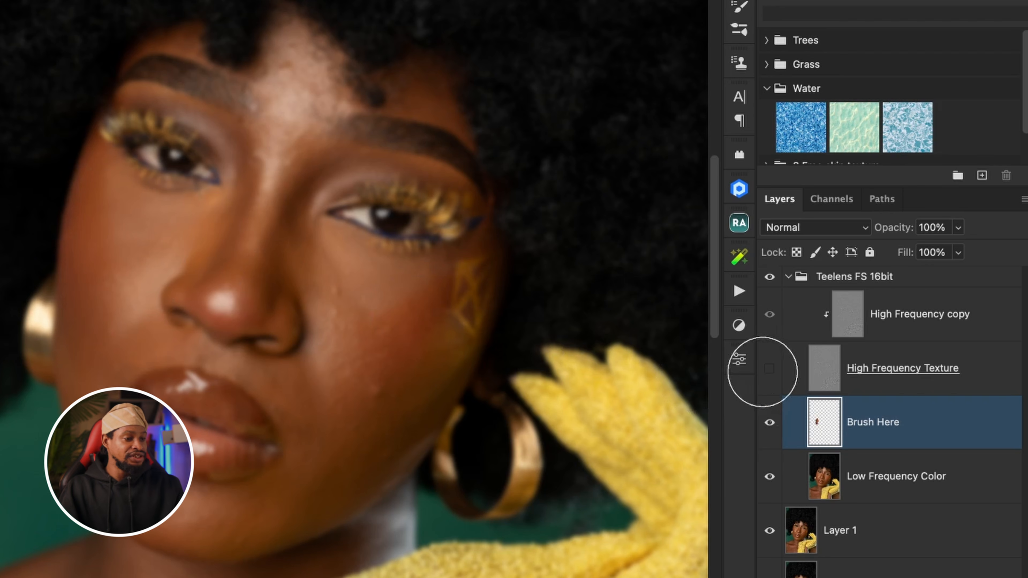
# Show the High Frequency Texture layer again and toggle the Brush Here layer's visibility to compare the blending.
pyautogui.click(769, 368)
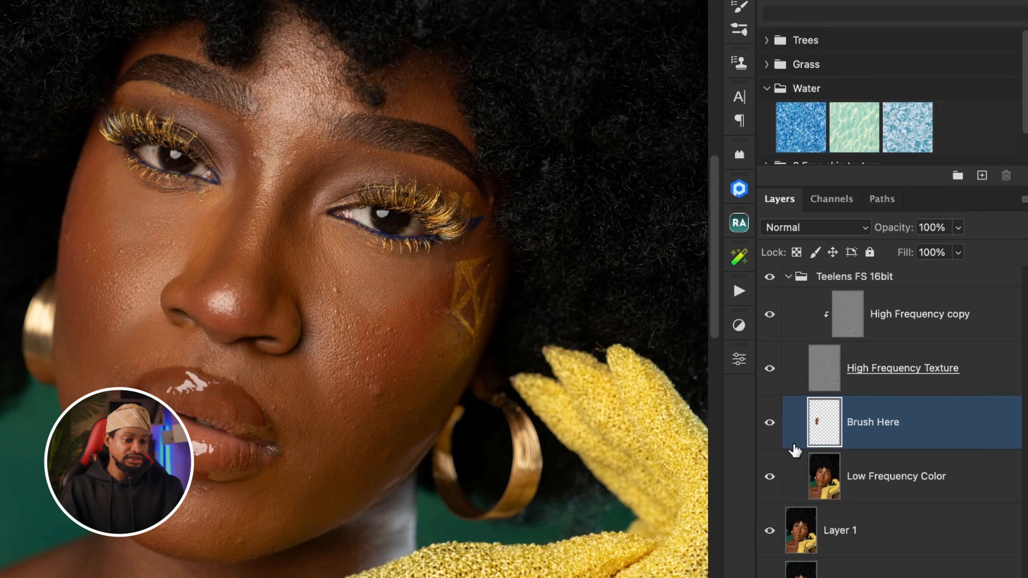
pyautogui.click(769, 422)
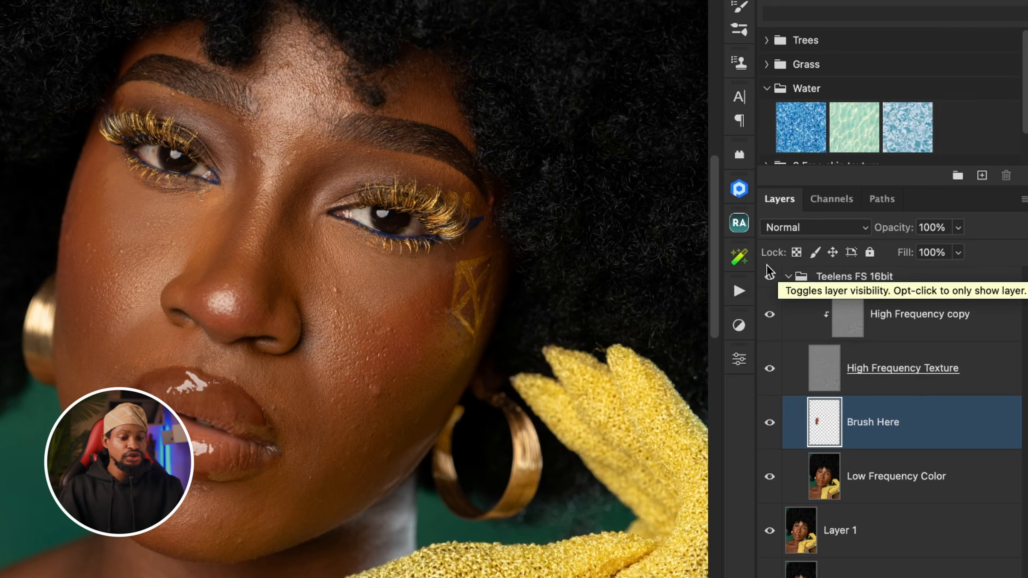
# Select the High Frequency copy layer, and briefly hide and show the High Frequency Texture layer beneath it.
pyautogui.click(852, 321)
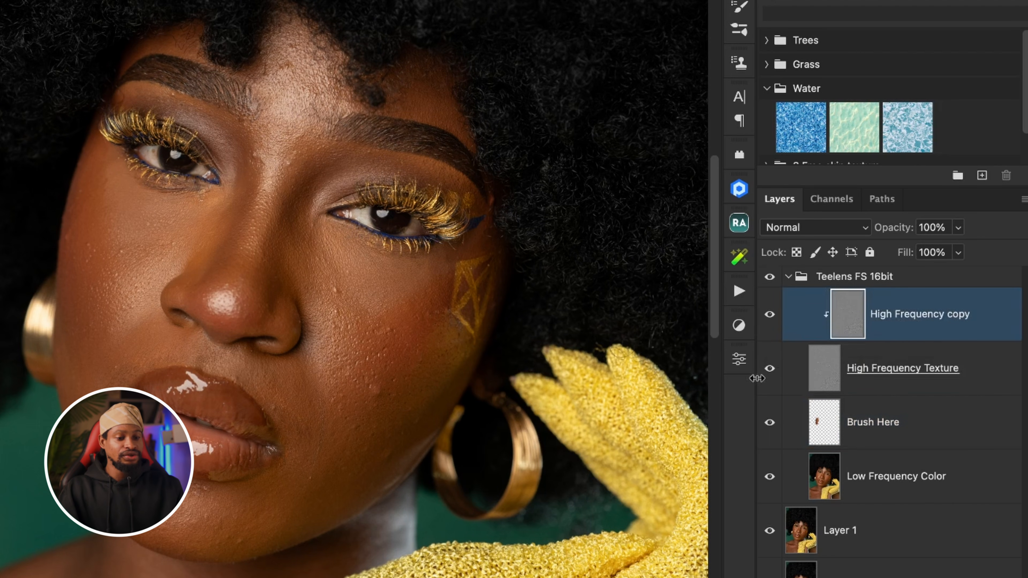
pyautogui.click(770, 369)
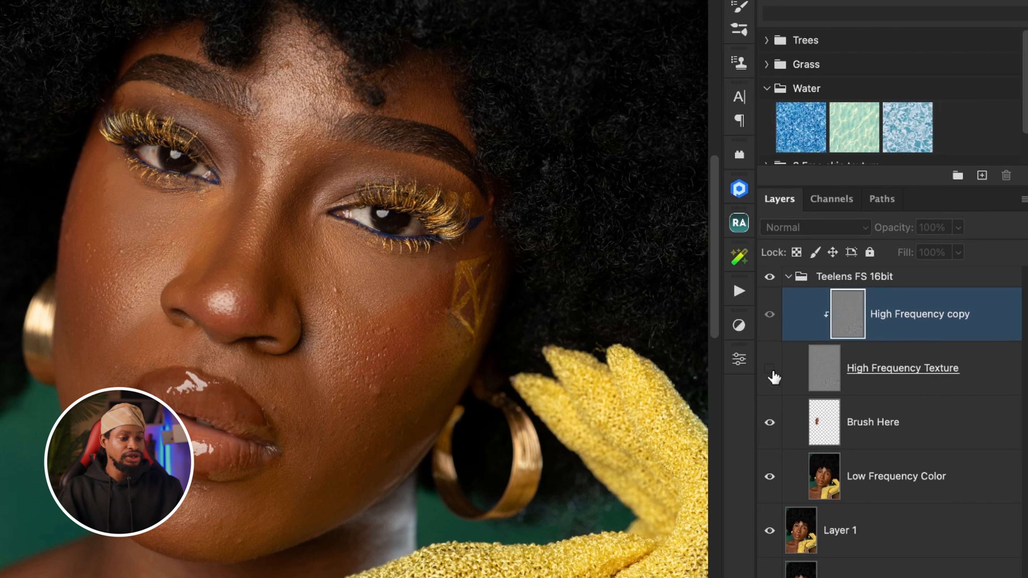
pyautogui.click(770, 368)
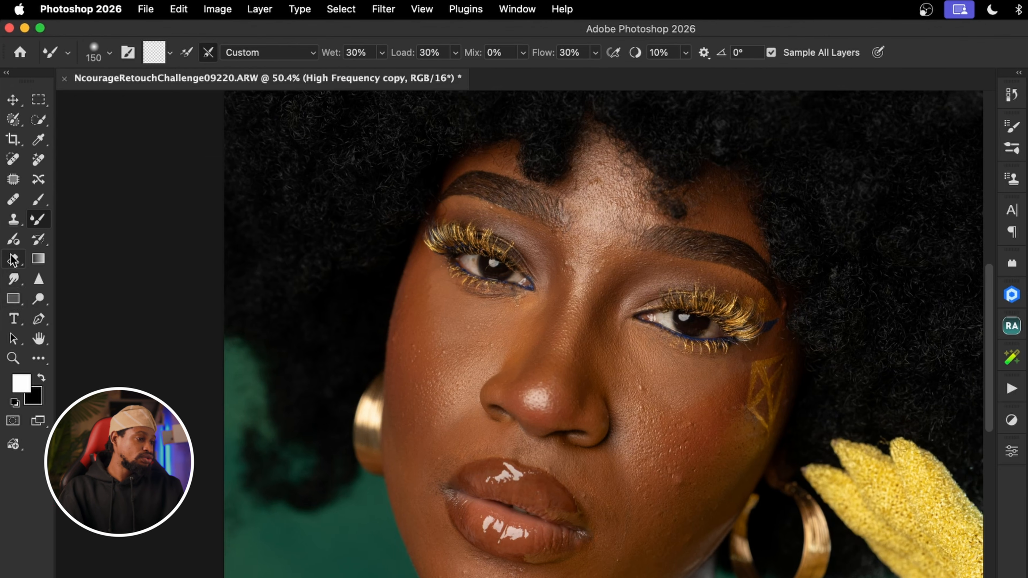
# Set up the Clone Stamp with a Soft Round 25 px brush at 0% hardness, sampling the Current Layer.
pyautogui.click(13, 219)
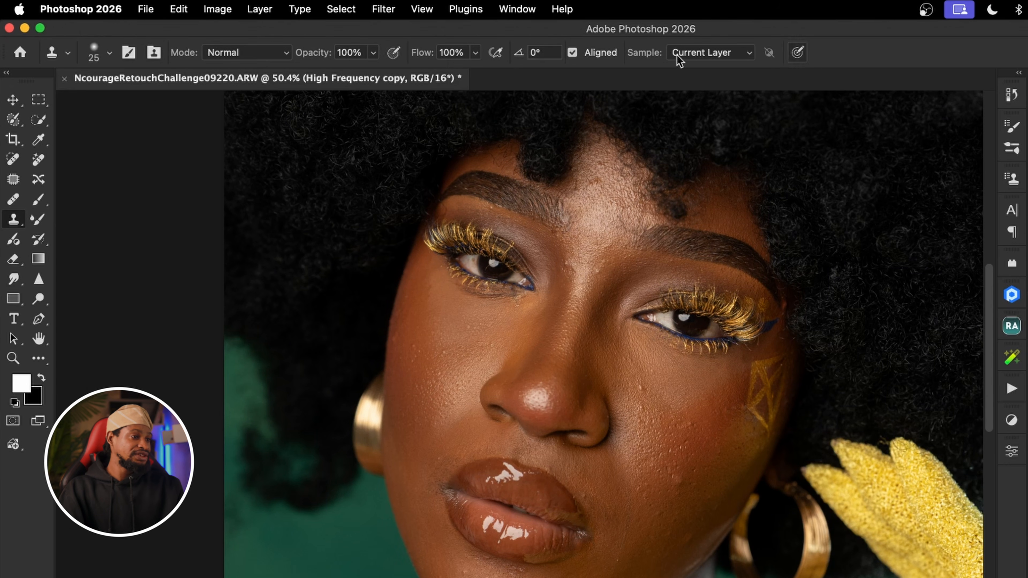
pyautogui.click(109, 54)
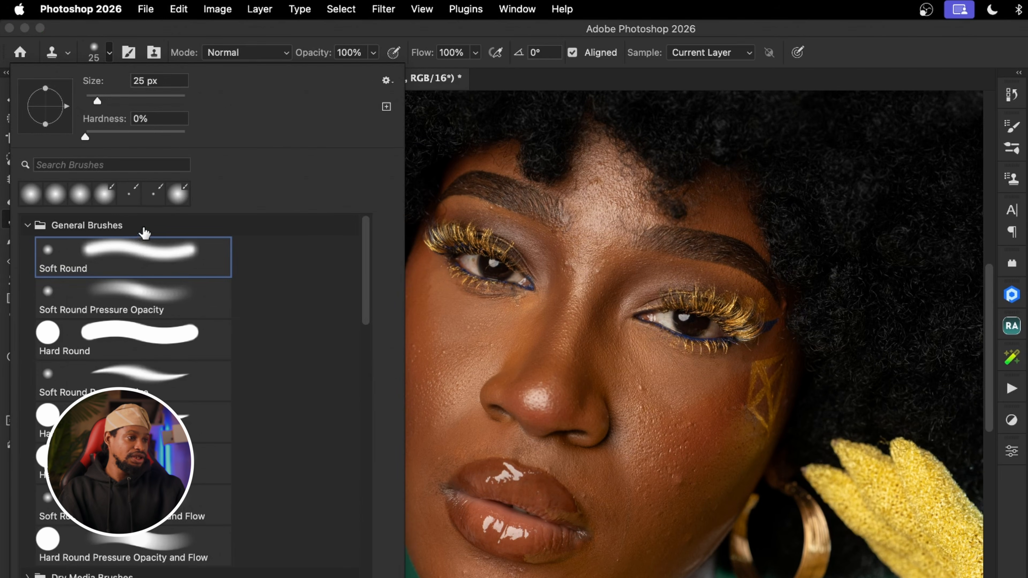
pyautogui.press('Escape')
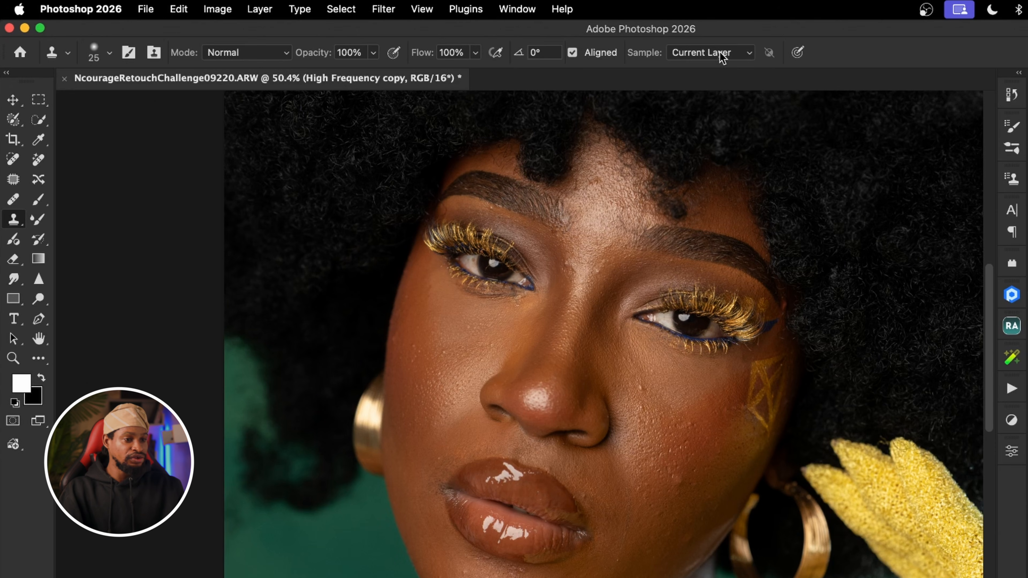
pyautogui.click(727, 61)
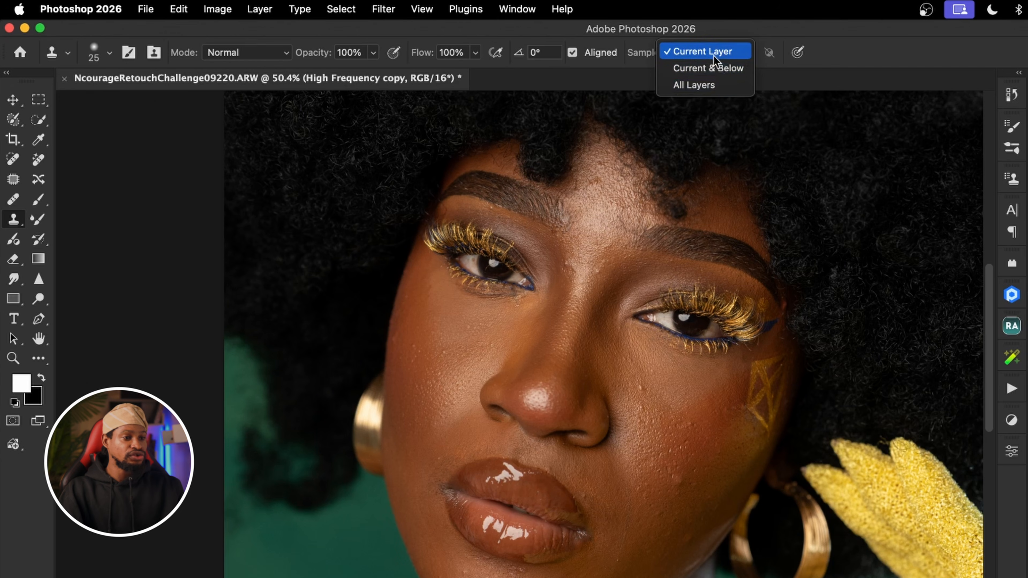
pyautogui.click(715, 53)
# Sample clean skin texture on the cheek below the eye with the Clone Stamp.
pyautogui.press('z')
pyautogui.moveTo(413, 356); pyautogui.dragTo(462, 338)
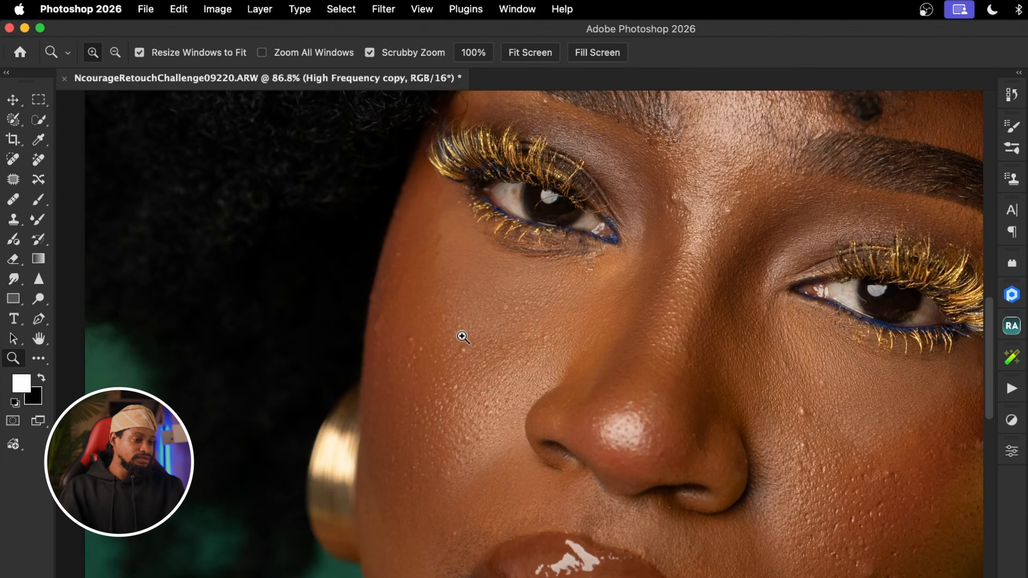
pyautogui.press('s')
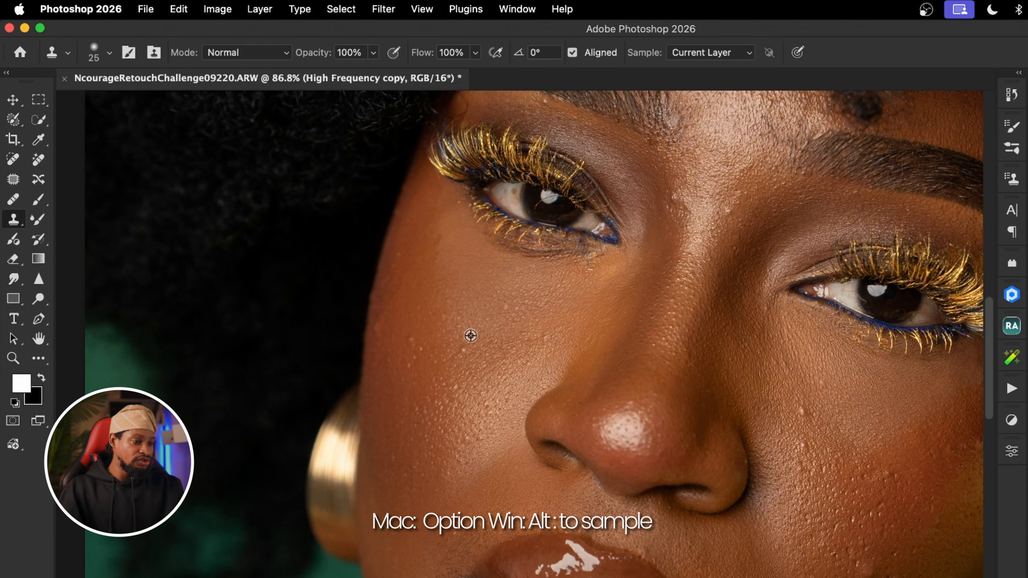
pyautogui.keyDown('alt'); pyautogui.click(473, 332); pyautogui.keyUp('alt')
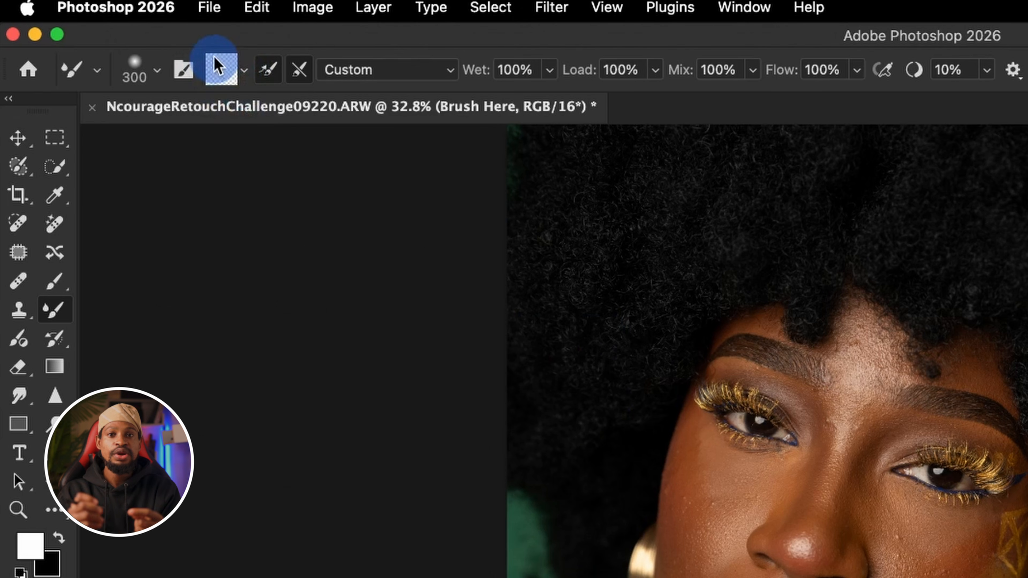
# Clean the Mixer Brush and hide the High Frequency Texture layer with Brush Here selected.
pyautogui.click(239, 77)
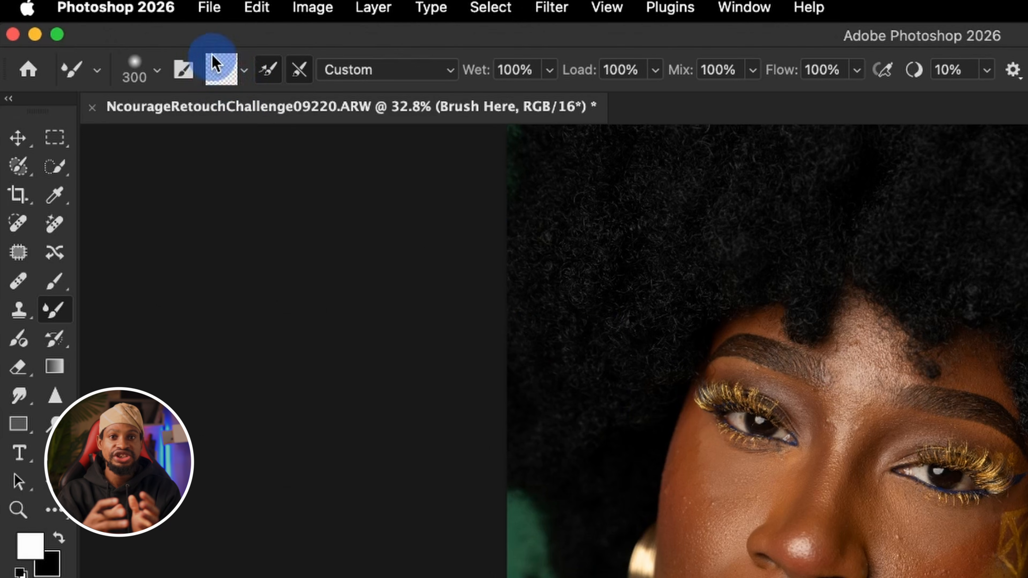
pyautogui.click(241, 74)
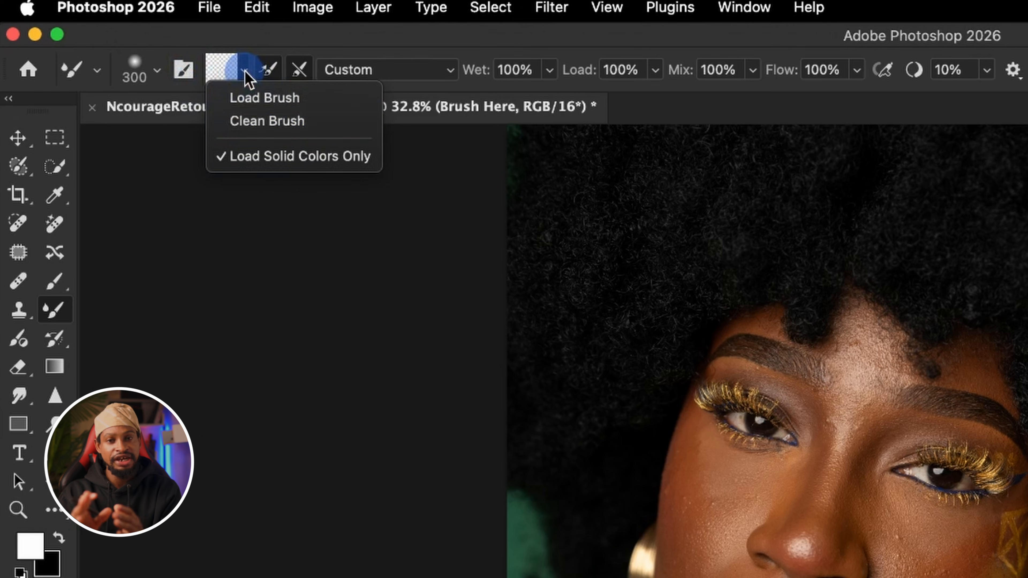
pyautogui.click(257, 122)
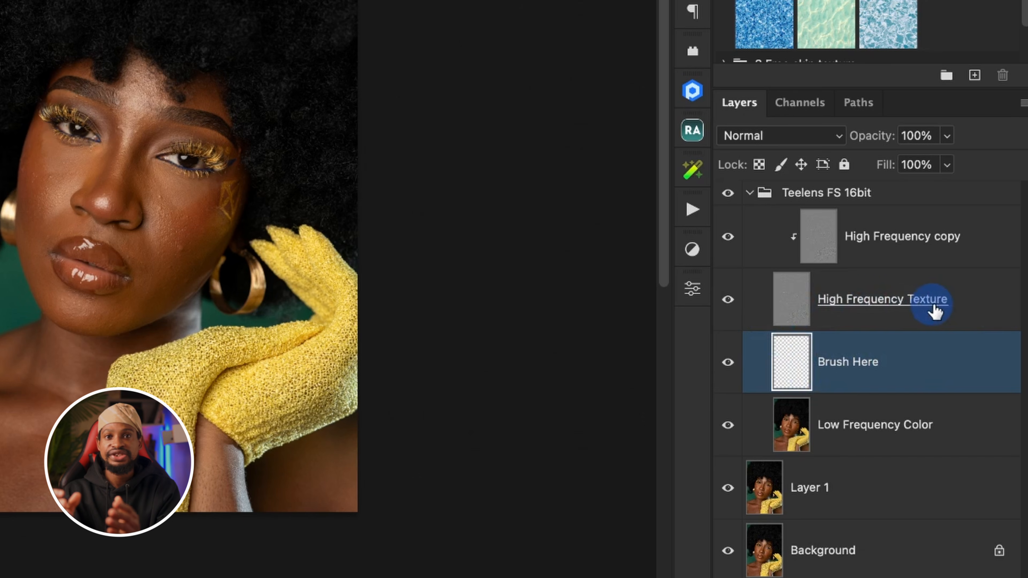
pyautogui.click(729, 301)
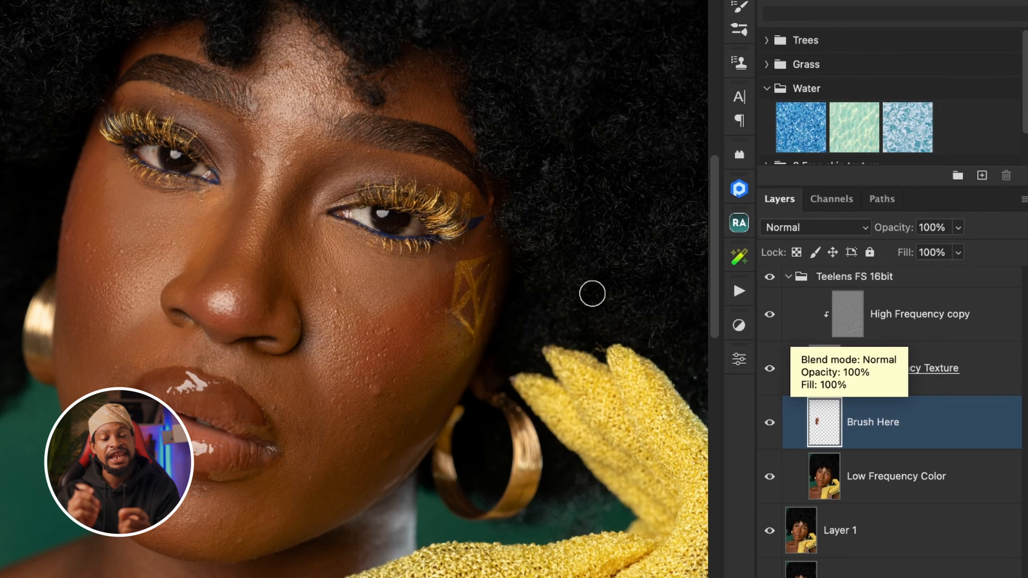
# Select the High Frequency copy layer for texture retouching.
pyautogui.click(849, 315)
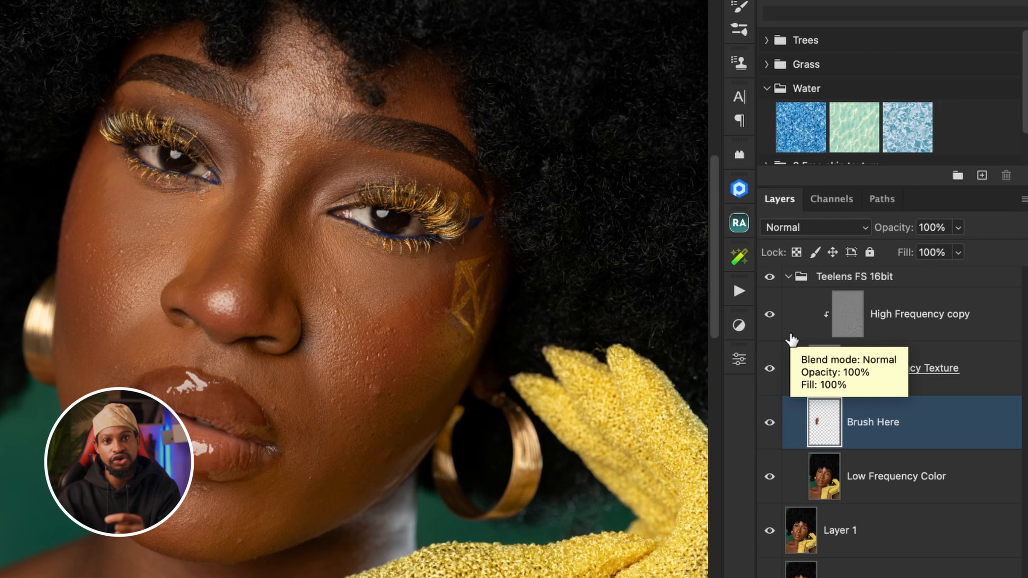
pyautogui.click(852, 319)
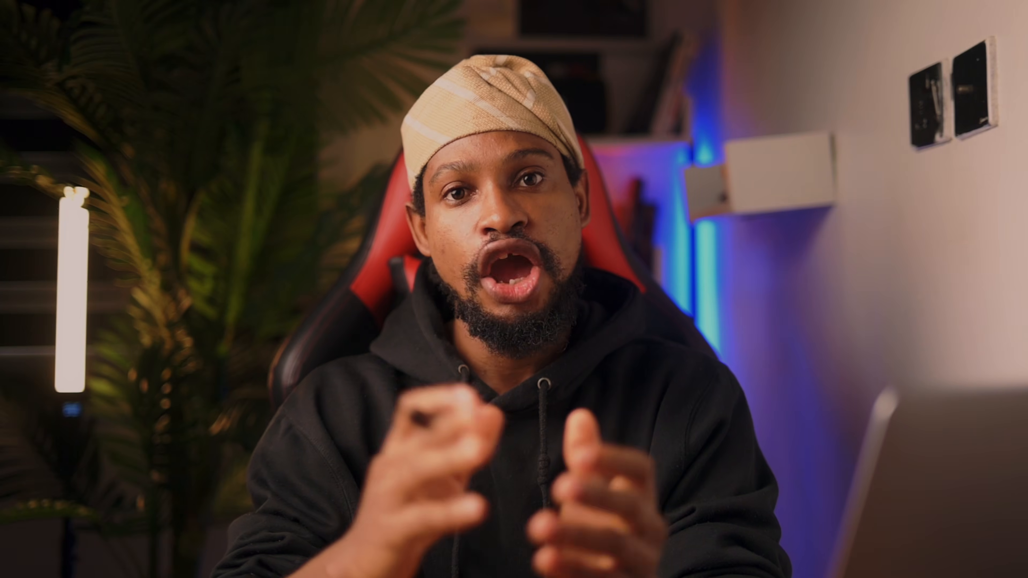